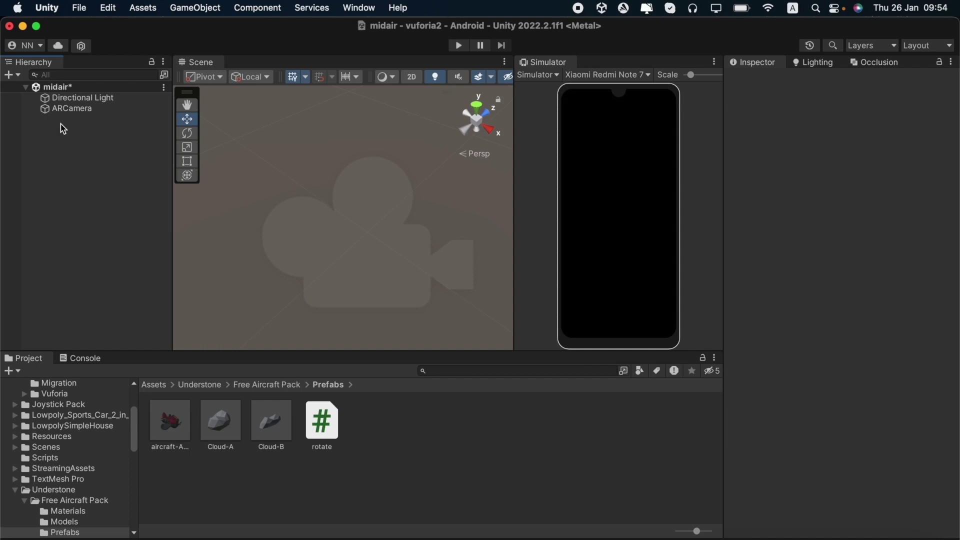
Create a Mid Air Positioner, then a Mid Air Stage, from the Vuforia Engine > Mid Air menu.
click(16, 77)
mouse_move(36, 197)
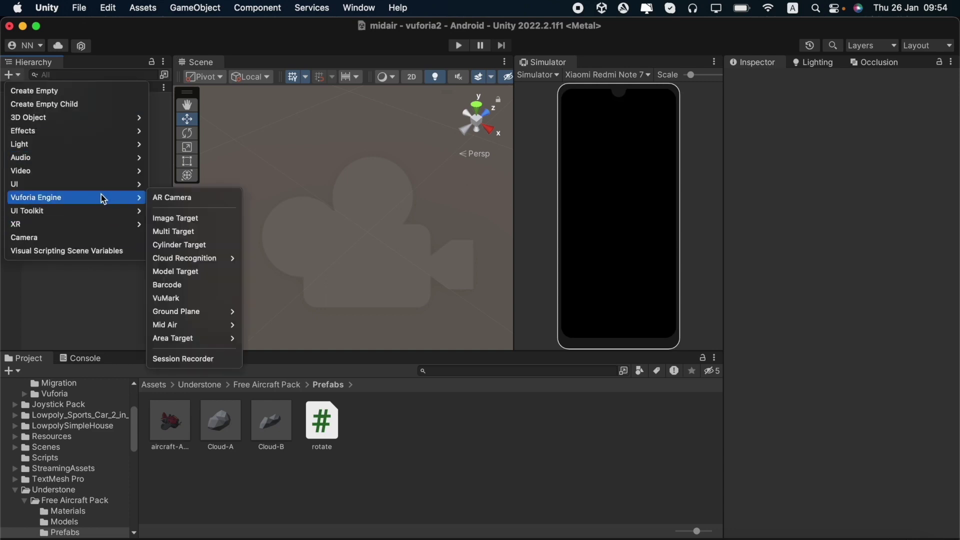
mouse_move(169, 325)
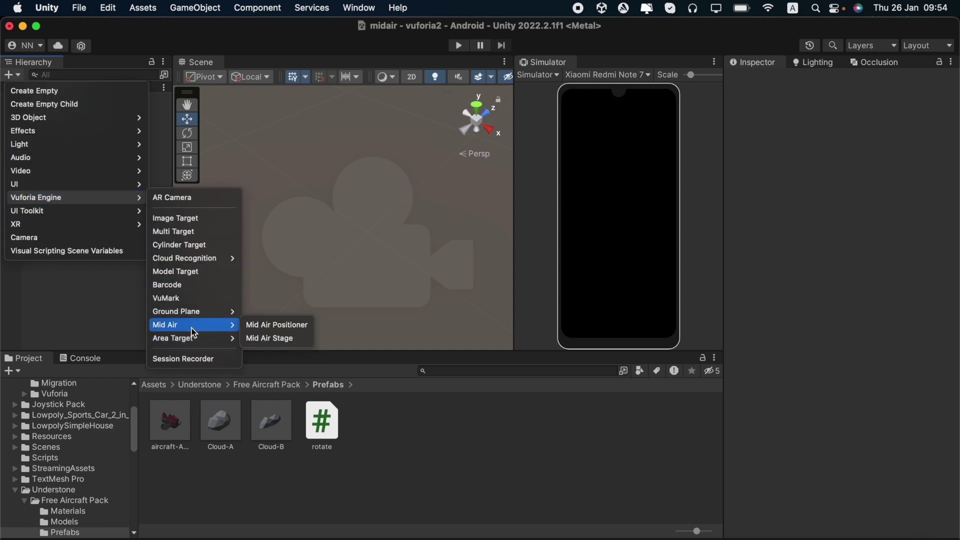
click(253, 324)
click(95, 254)
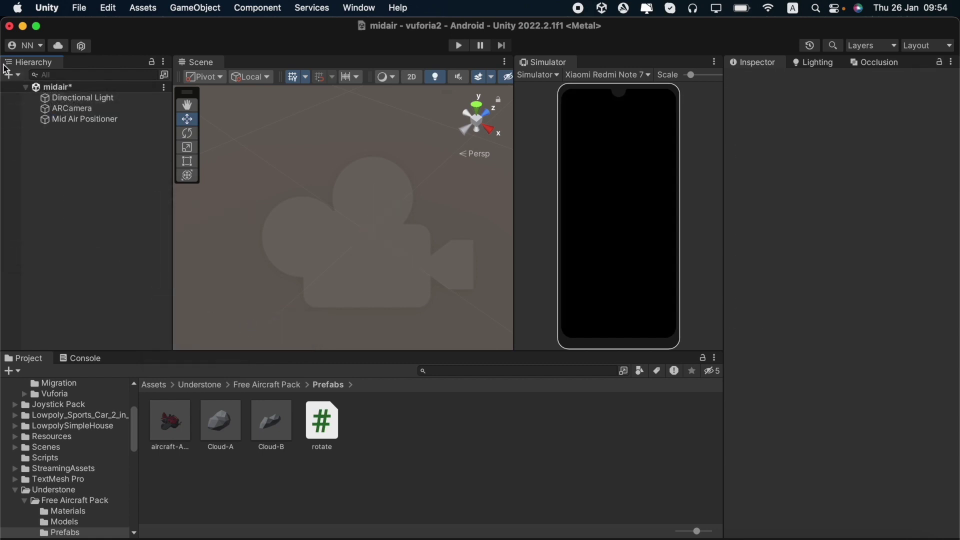
click(18, 76)
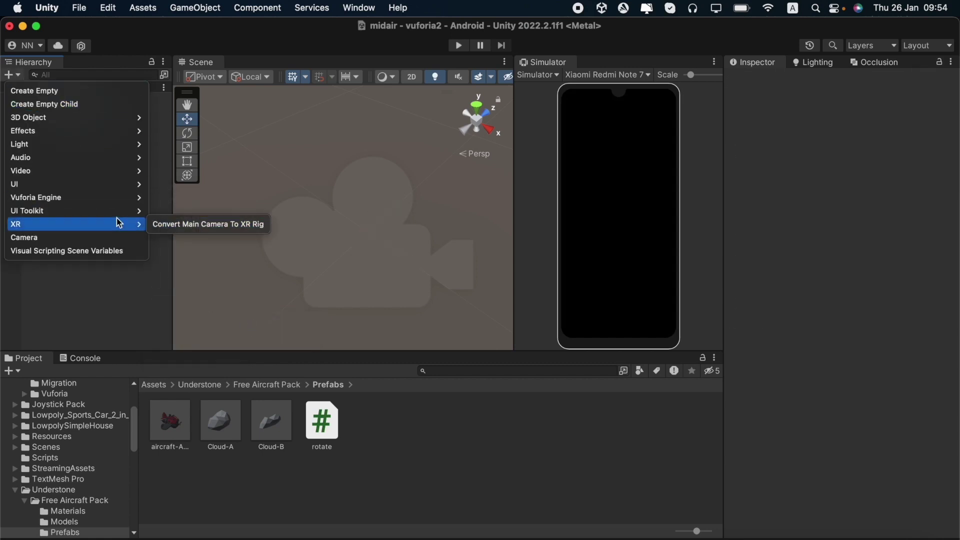
mouse_move(75, 198)
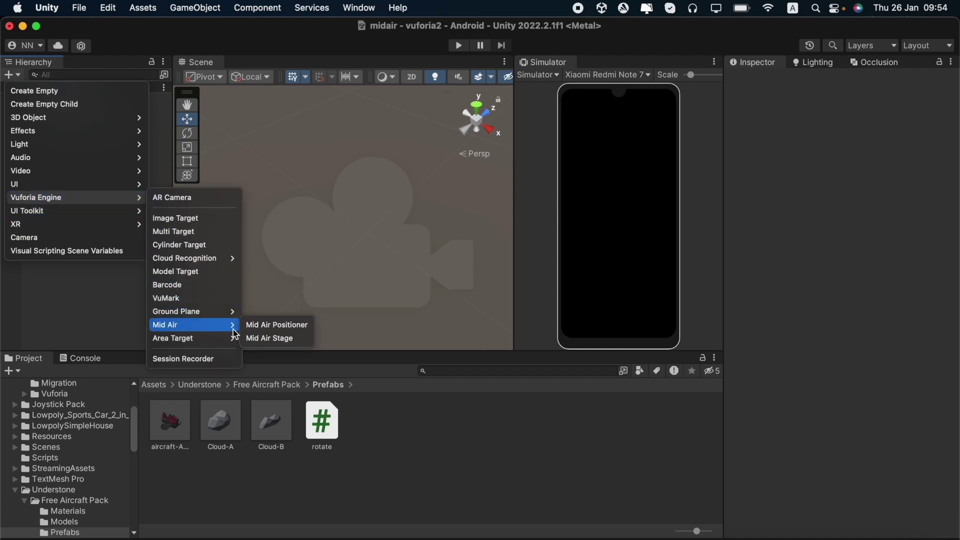
click(273, 340)
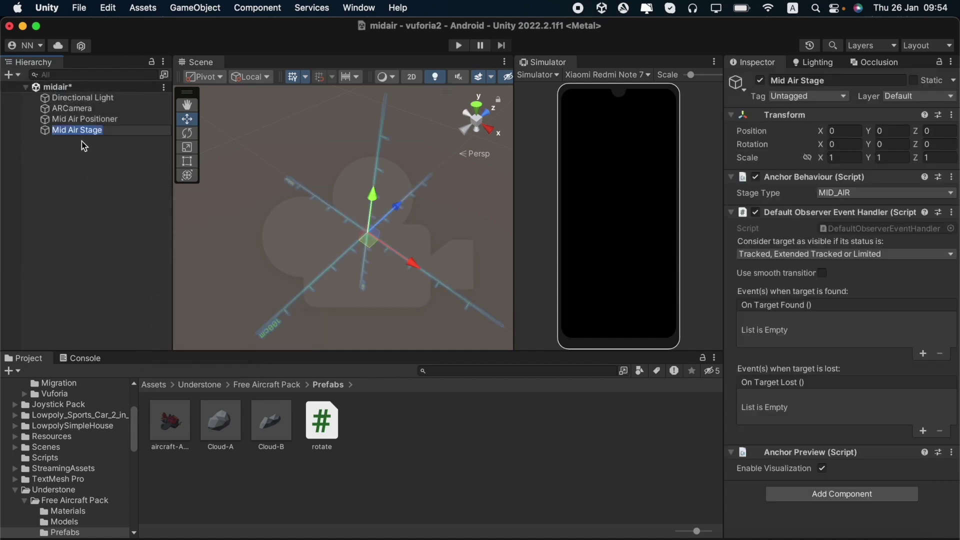
key(Return)
click(69, 129)
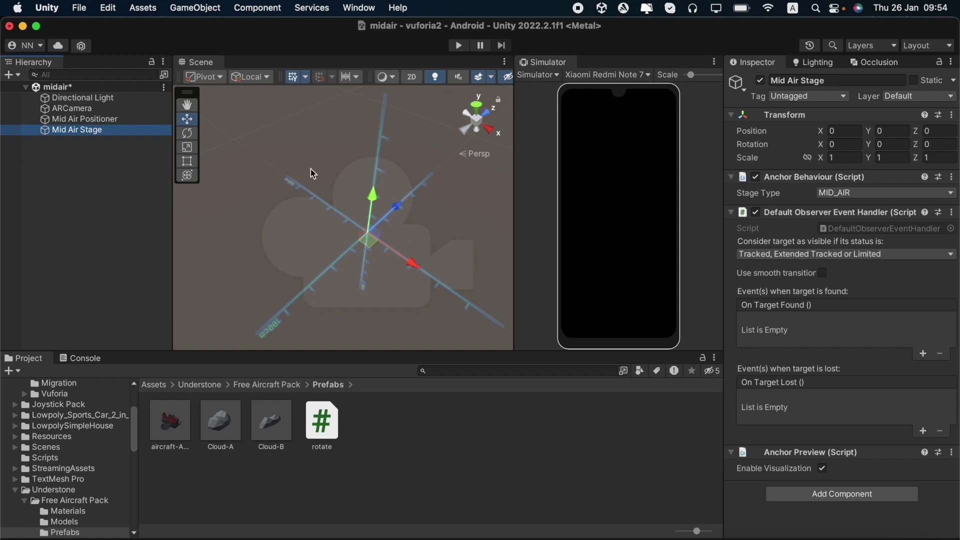
click(372, 194)
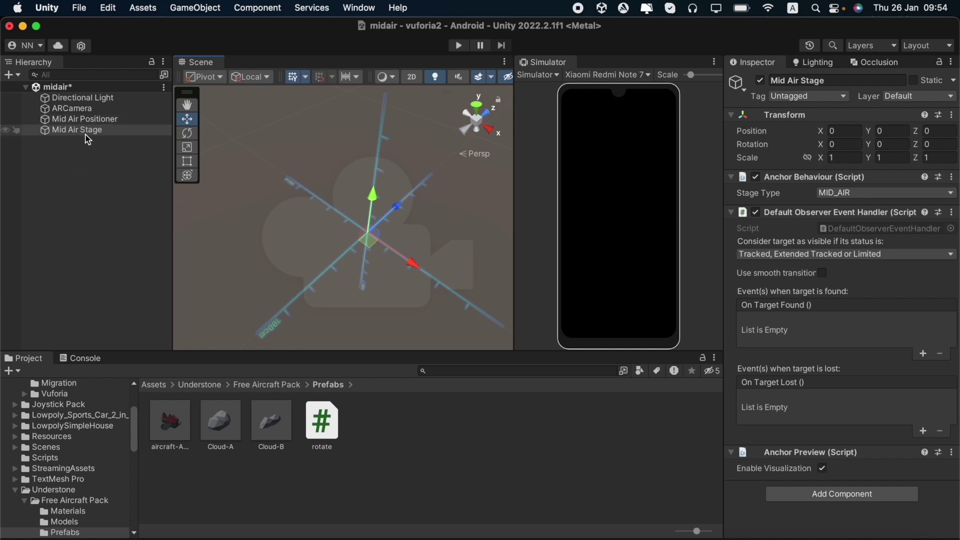
Set Mid Air Stage as the positioner's Anchor Stage and place the aircraft prefab under the stage.
click(104, 121)
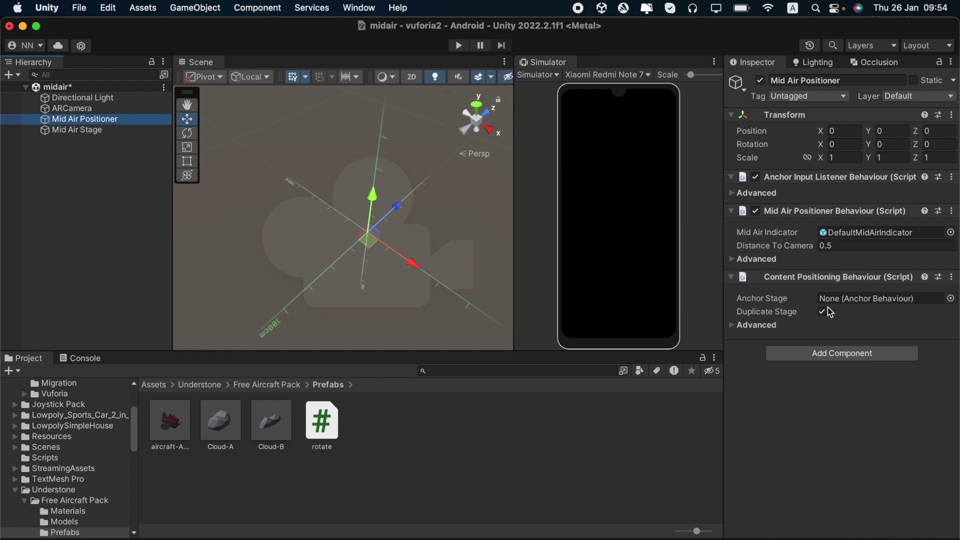
mouse_move(77, 130)
mouse_down()
mouse_move(827, 310)
mouse_move(830, 303)
mouse_up()
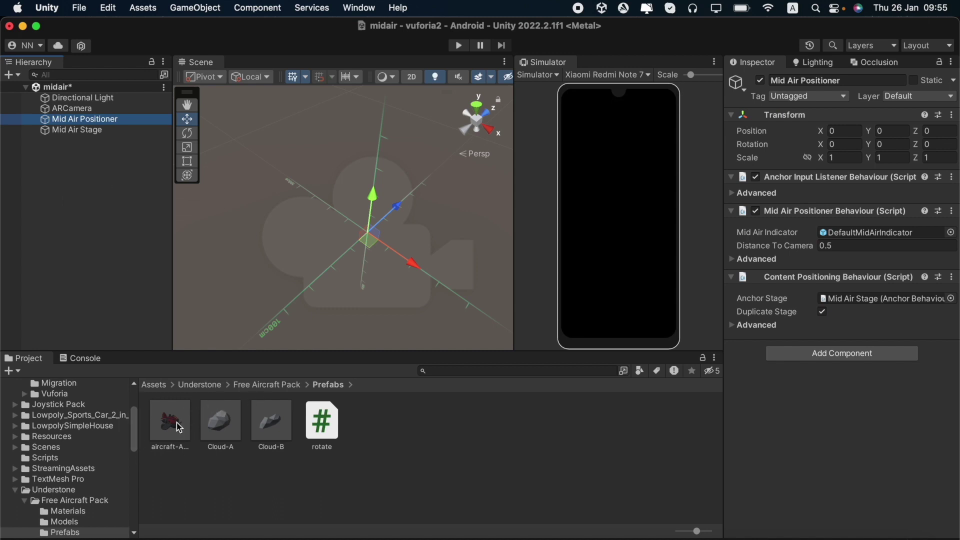
drag(177, 427, 74, 133)
scroll(365, 225, down, 3)
scroll(370, 233, down, 3)
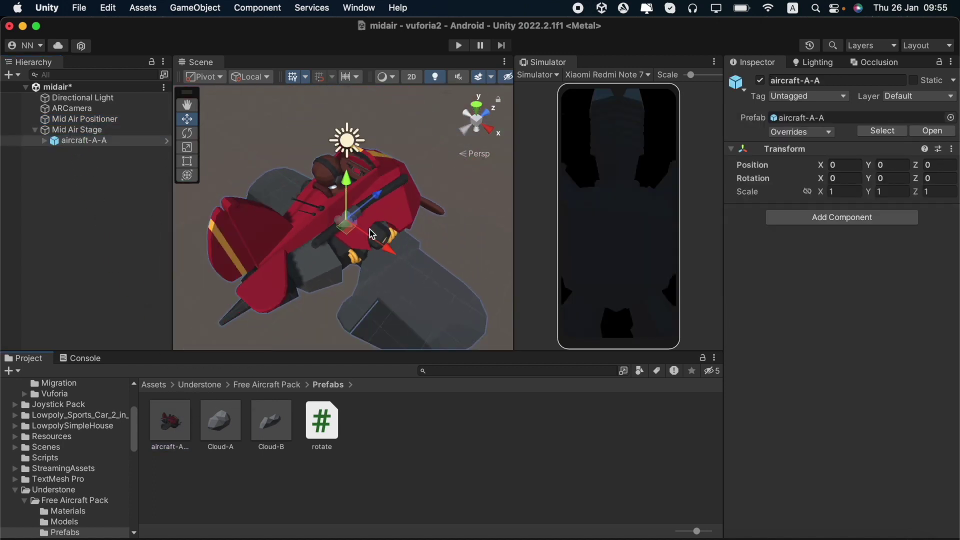
scroll(370, 233, down, 1)
Uniformly scale the aircraft under Mid Air Stage down to about 0.032.
key(alt)
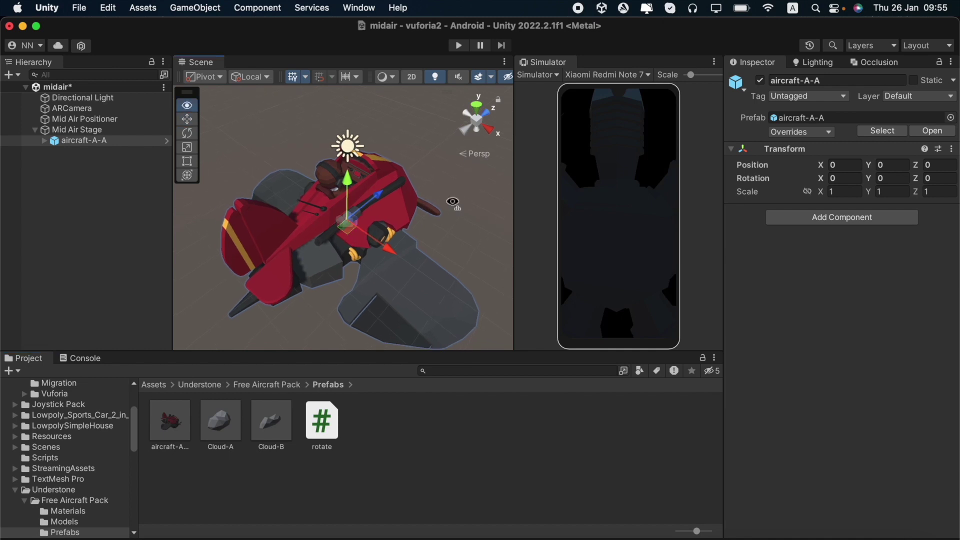
alt+drag(453, 202, 459, 213)
key(r)
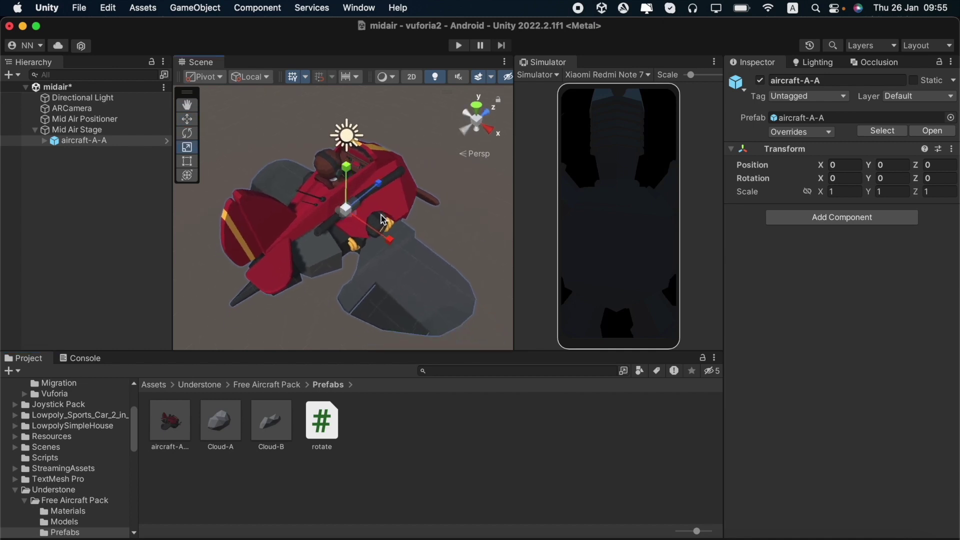
drag(341, 211, 300, 216)
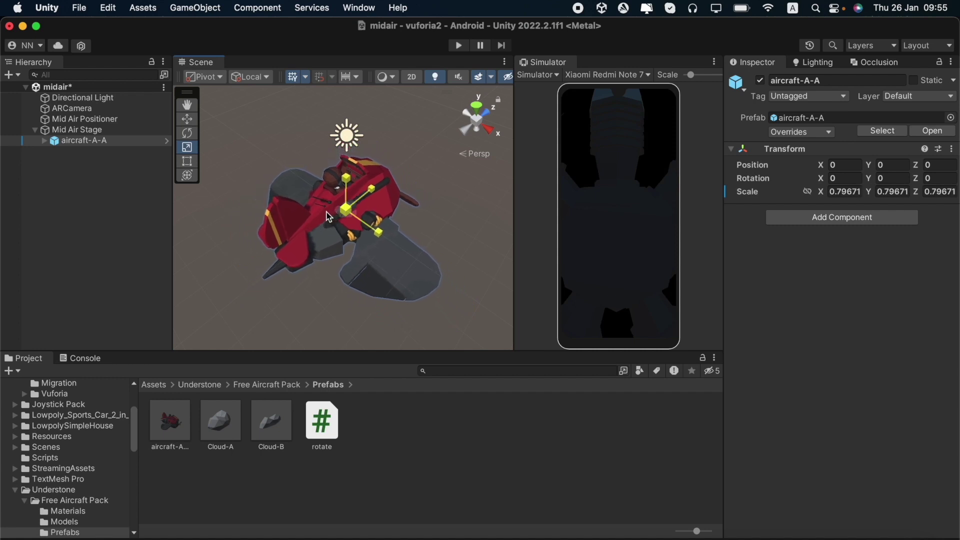
mouse_move(299, 215)
mouse_down()
mouse_move(283, 219)
mouse_move(342, 224)
mouse_move(313, 221)
mouse_move(392, 268)
mouse_move(948, 117)
mouse_move(497, 239)
mouse_up()
scroll(343, 224, up, 3)
scroll(342, 224, up, 3)
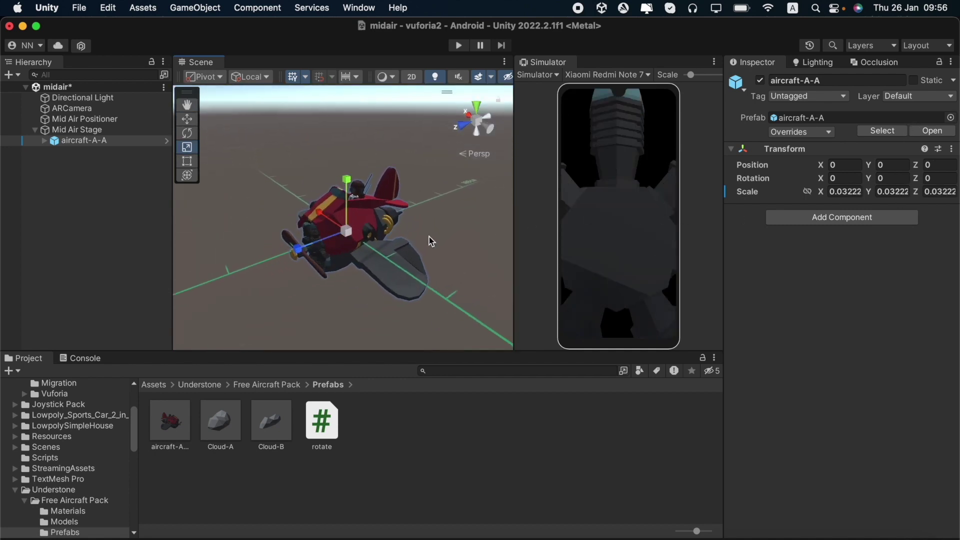
mouse_move(428, 240)
alt+mouse_down()
mouse_move(474, 277)
mouse_move(446, 247)
alt+mouse_up()
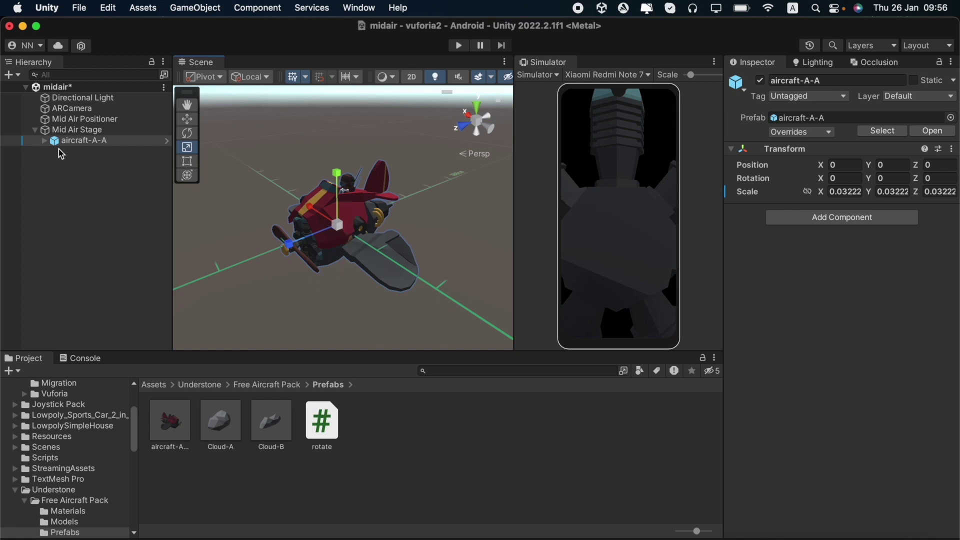
Select the Plane propeller and review the rotate script's speed-40 forward rotation in Visual Studio.
click(44, 140)
click(97, 194)
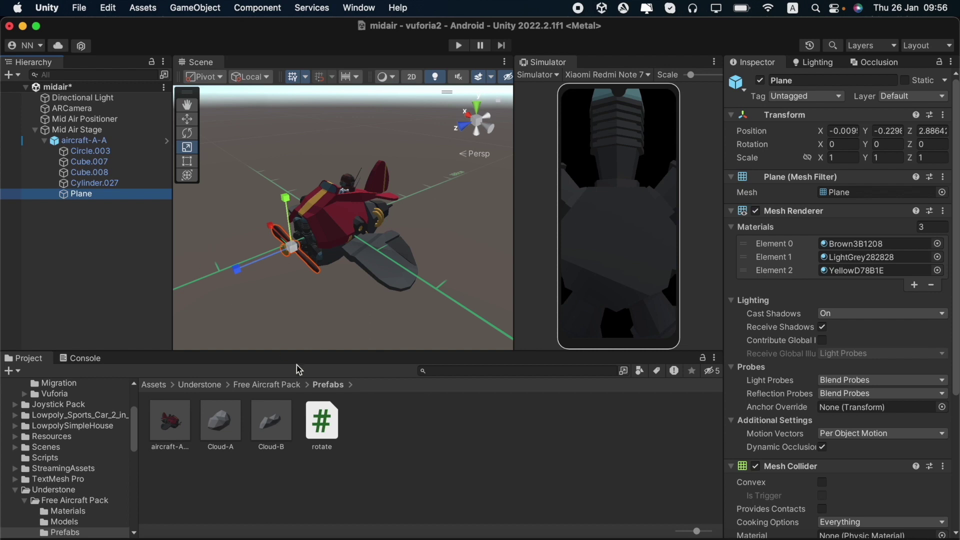
click(330, 426)
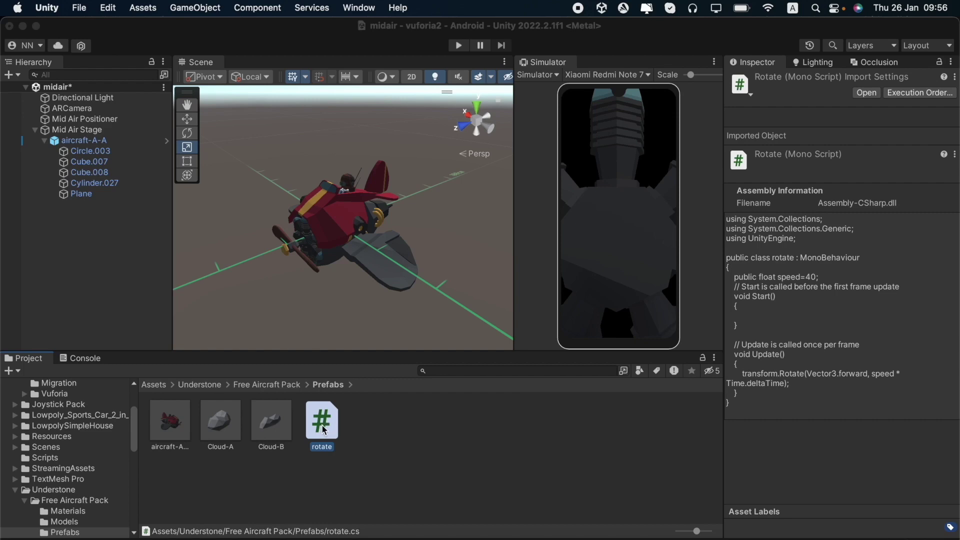
double_click(322, 425)
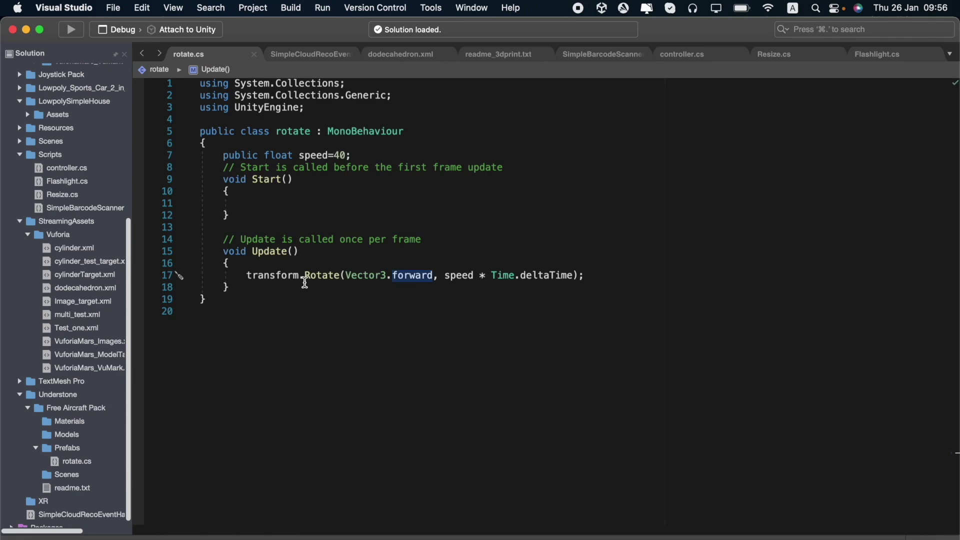
drag(246, 275, 587, 277)
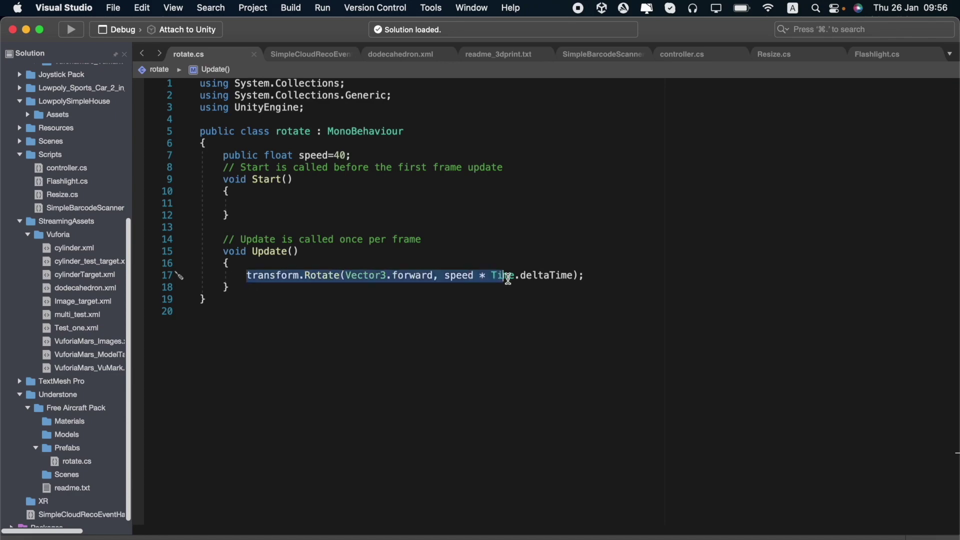
click(26, 30)
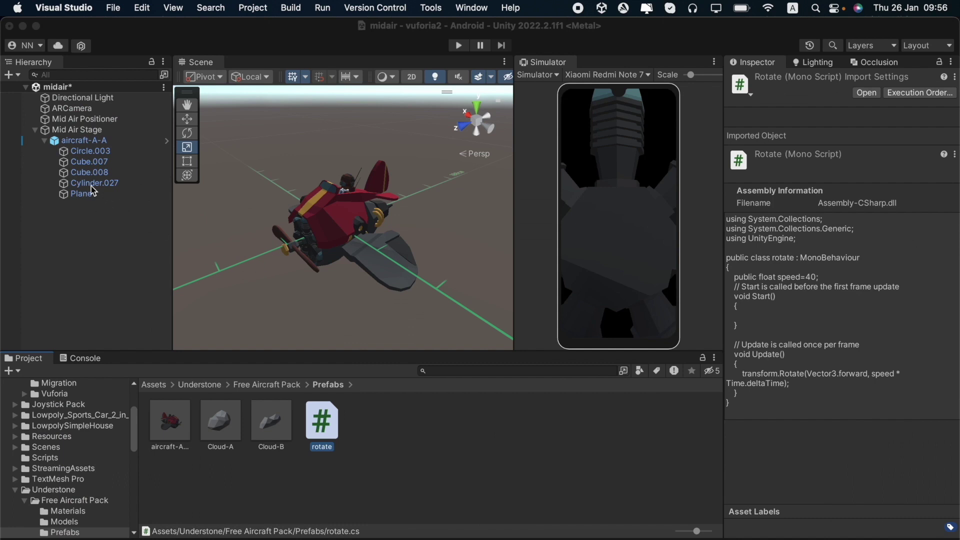
Attach the rotate script to the Plane propeller and clear the console error.
click(96, 186)
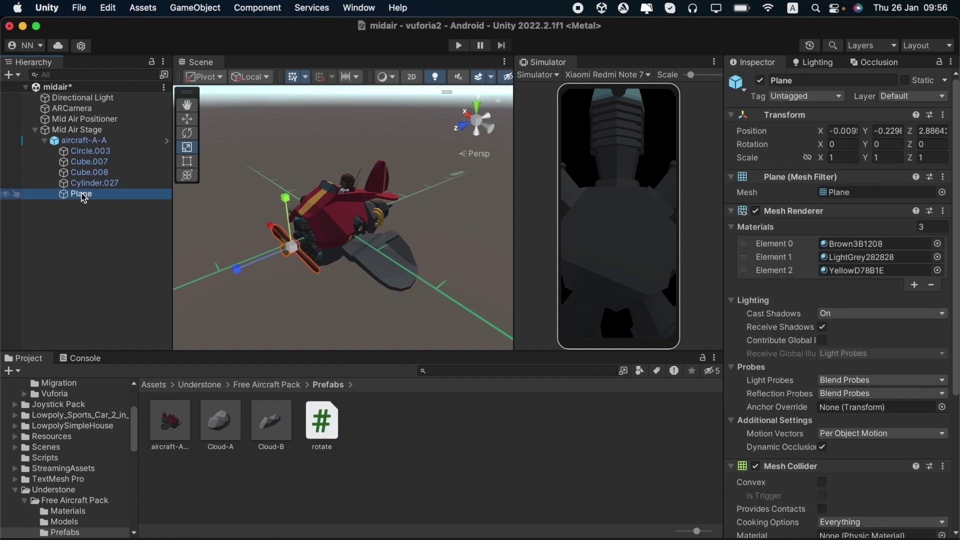
drag(321, 422, 92, 196)
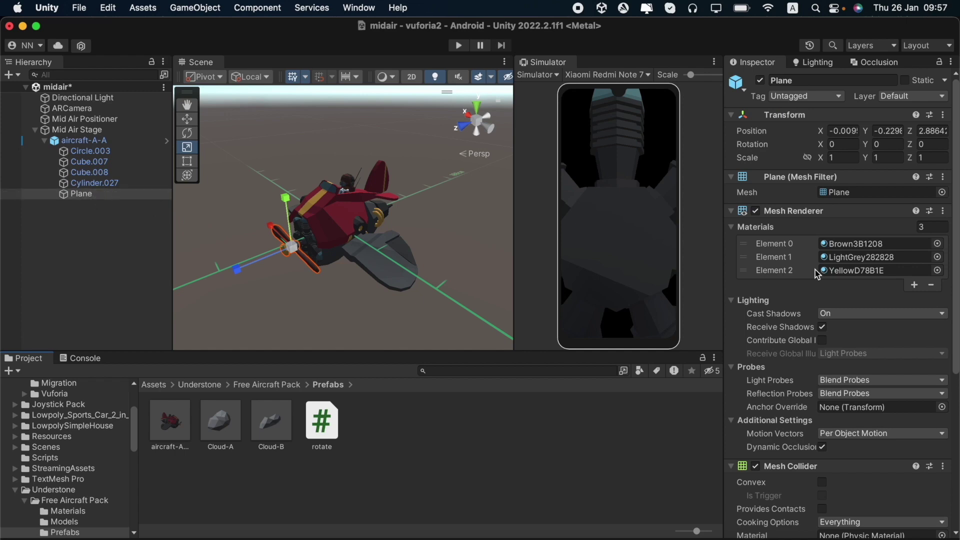
scroll(824, 282, down, 5)
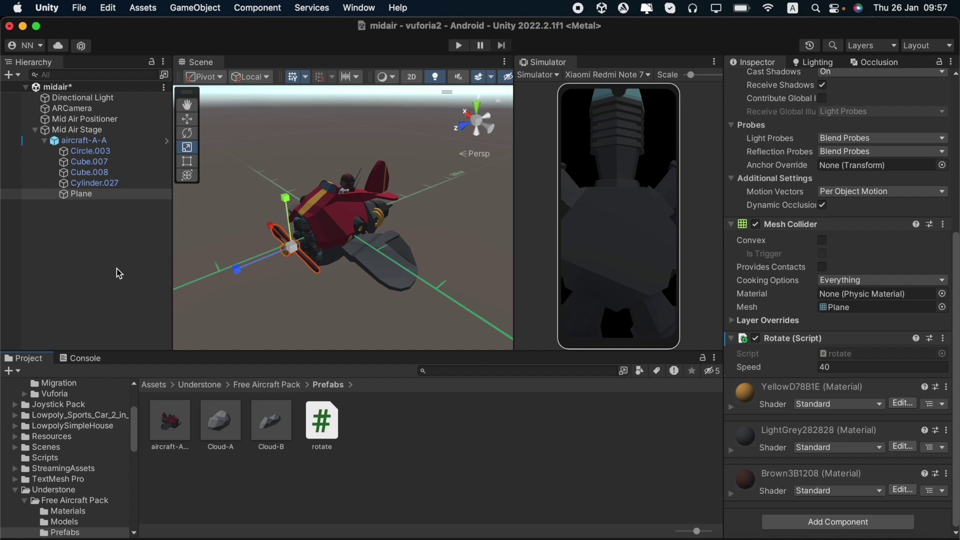
click(73, 358)
click(15, 369)
Open Build Settings with Android as the platform, then its Player Settings.
click(79, 9)
click(132, 182)
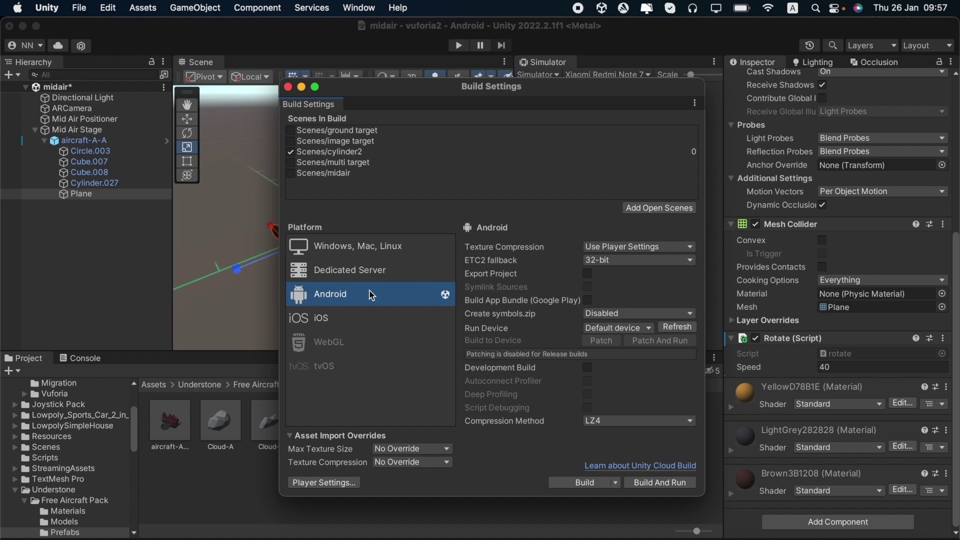
click(324, 483)
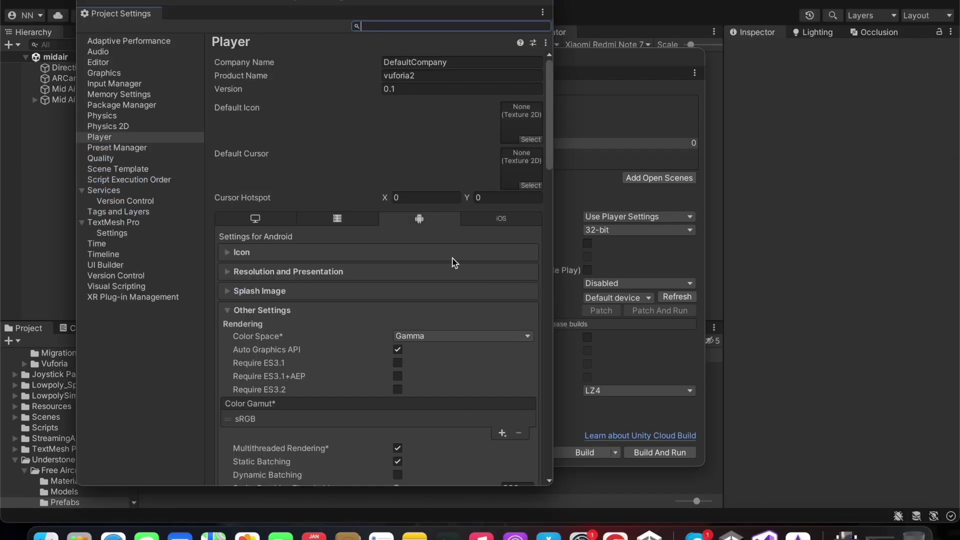
scroll(452, 259, down, 2)
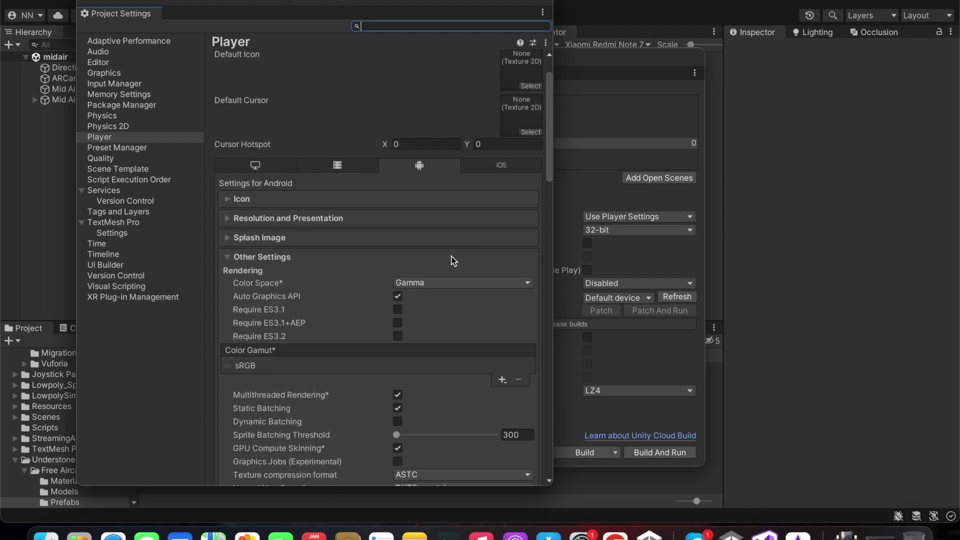
scroll(453, 258, down, 5)
scroll(453, 255, down, 3)
scroll(452, 255, up, 1)
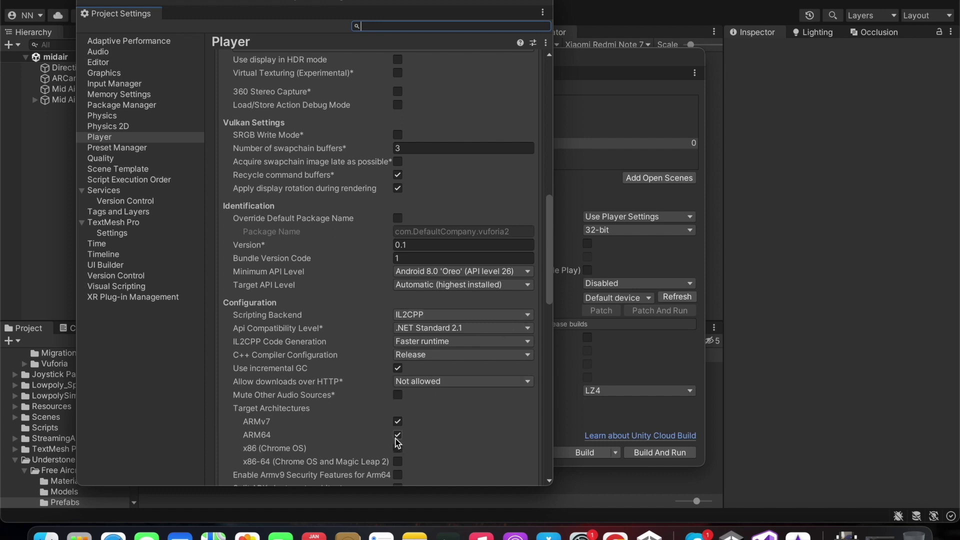
Close Project Settings and build the Android app, saving it as vuforiamidair.
click(87, 7)
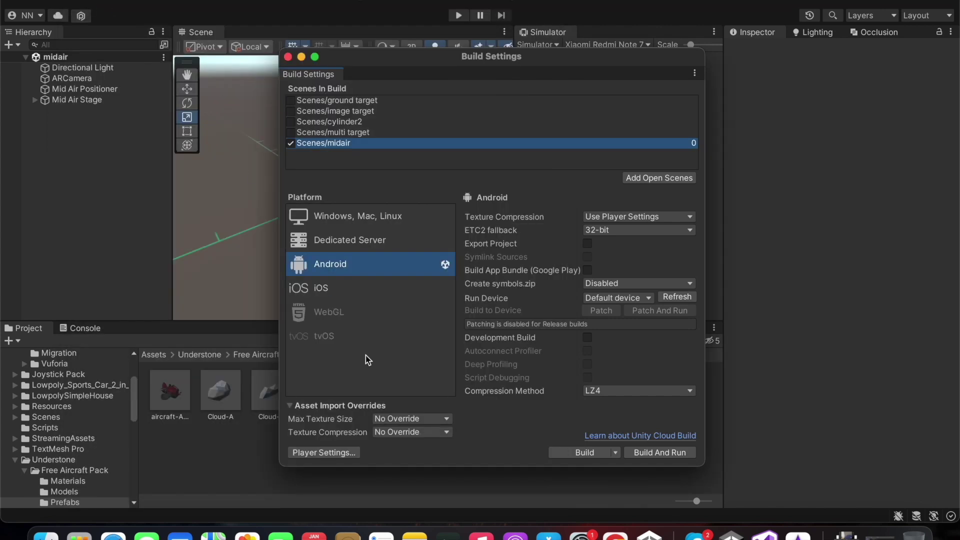
click(585, 453)
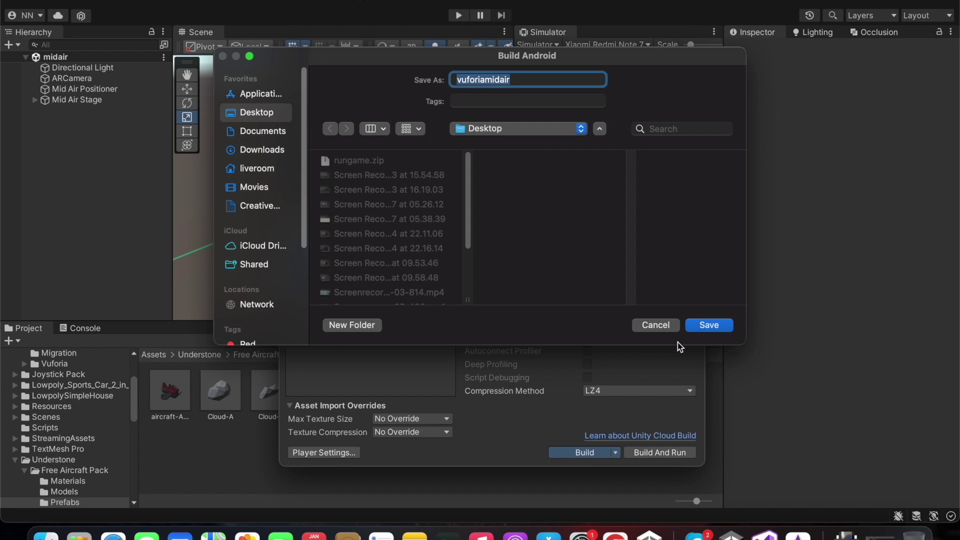
click(709, 331)
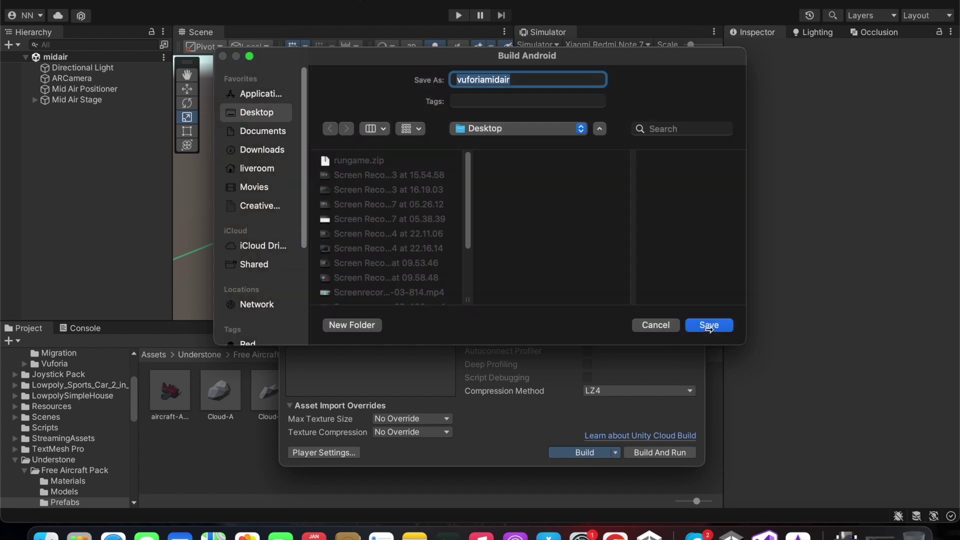